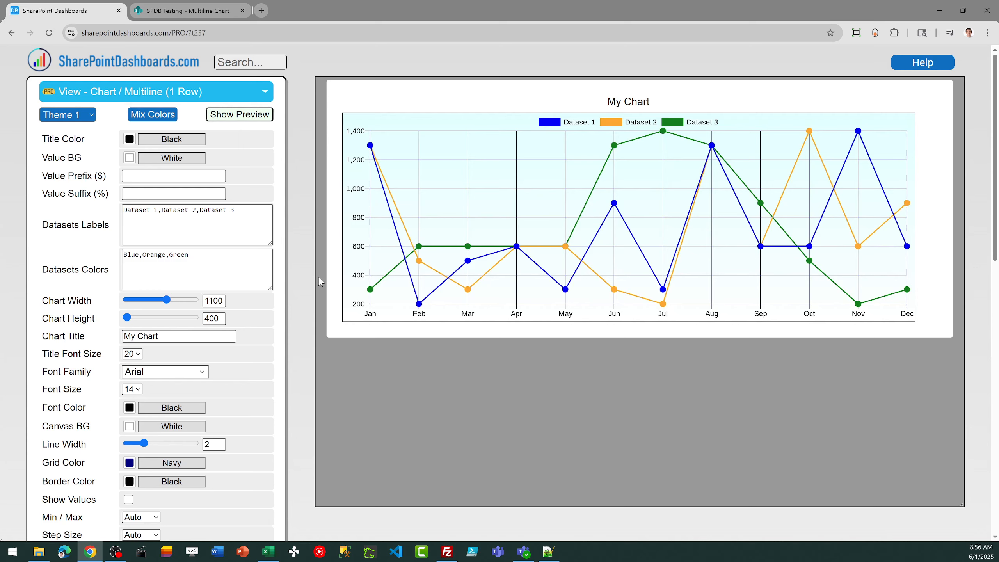
Review the Multiline Chart list's monthly values in SharePoint and the template's instructions, including the formula for calculated text fields.
{"action": "left_click", "coordinate": [188, 11]}
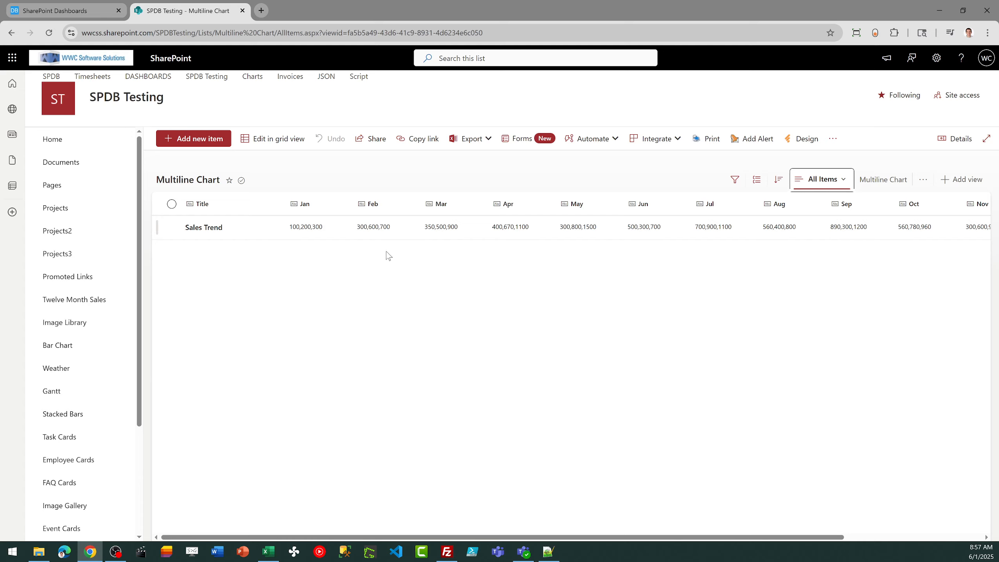
{"action": "left_click", "coordinate": [76, 13]}
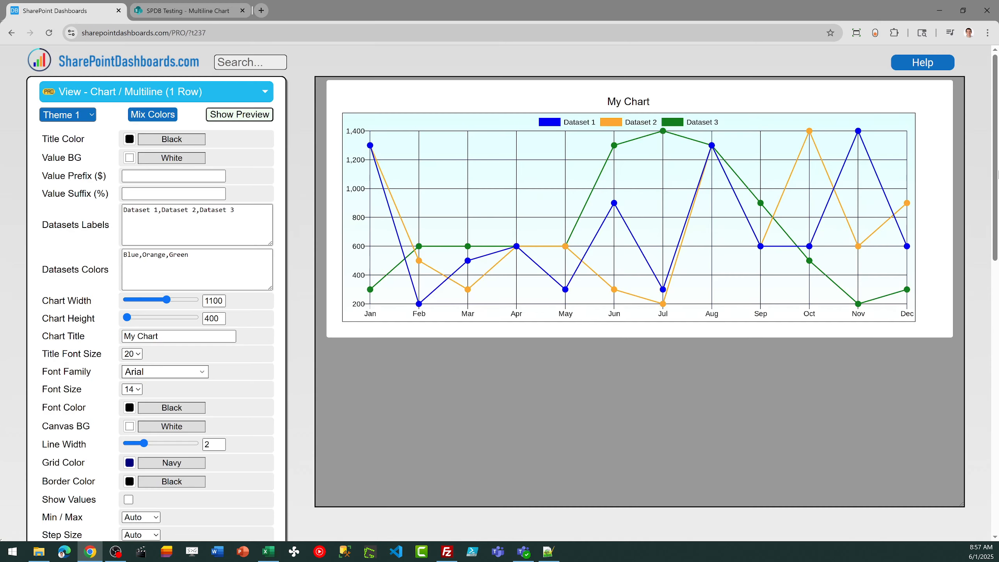
{"action": "left_click_drag", "start_coordinate": [996, 157], "coordinate": [994, 303]}
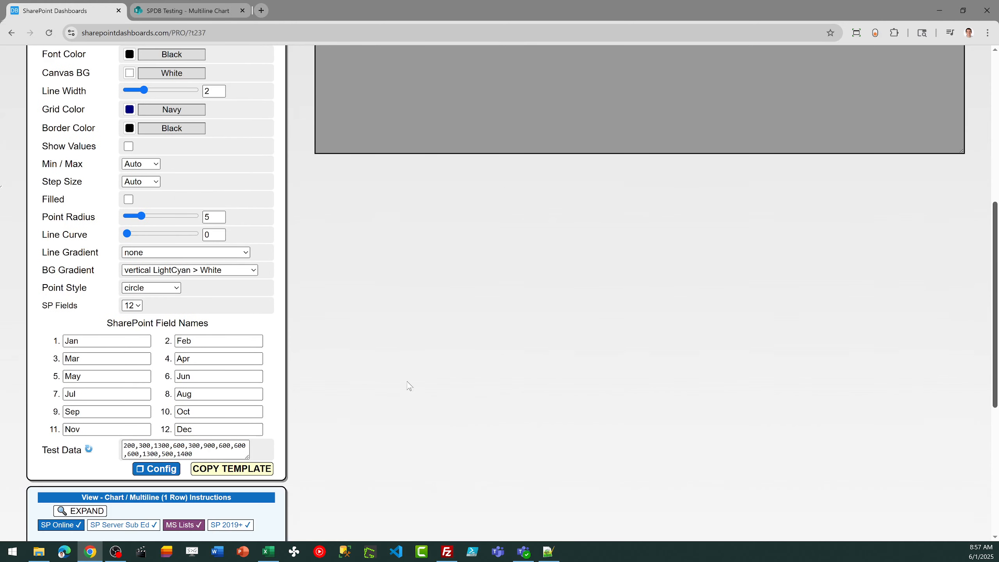
{"action": "left_click_drag", "start_coordinate": [995, 266], "coordinate": [995, 397]}
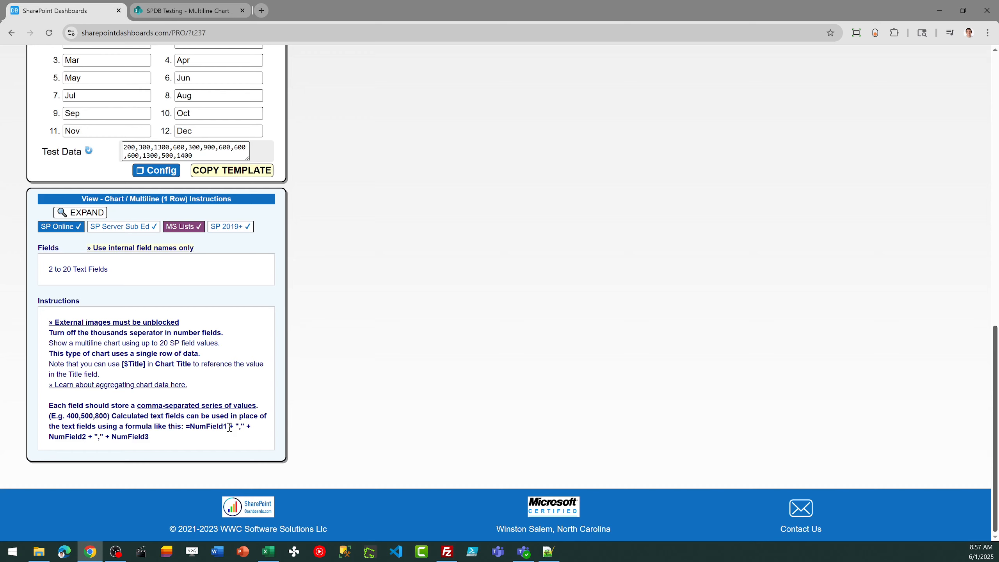
{"action": "left_click_drag", "start_coordinate": [193, 426], "coordinate": [192, 441]}
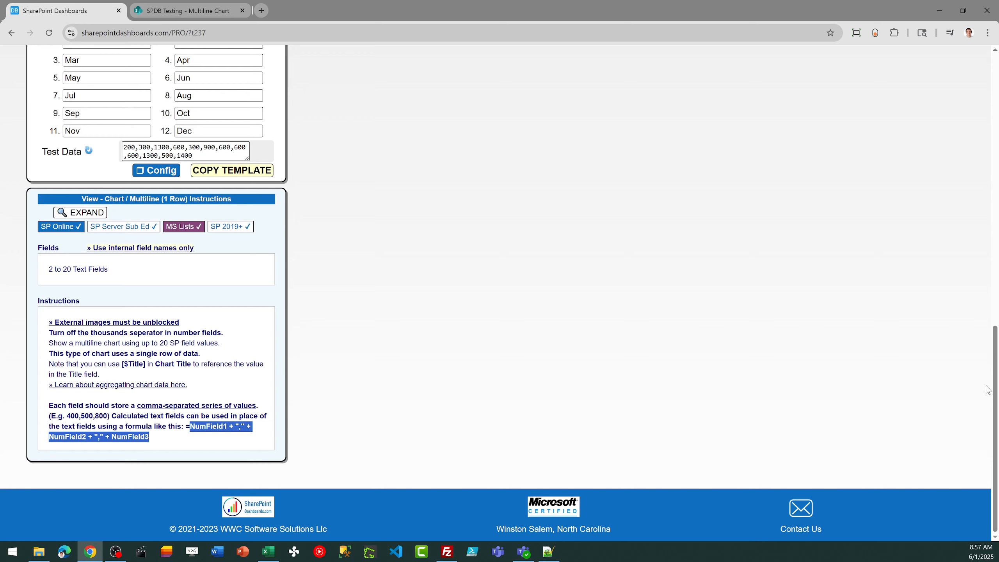
{"action": "left_click_drag", "start_coordinate": [993, 401], "coordinate": [992, 132]}
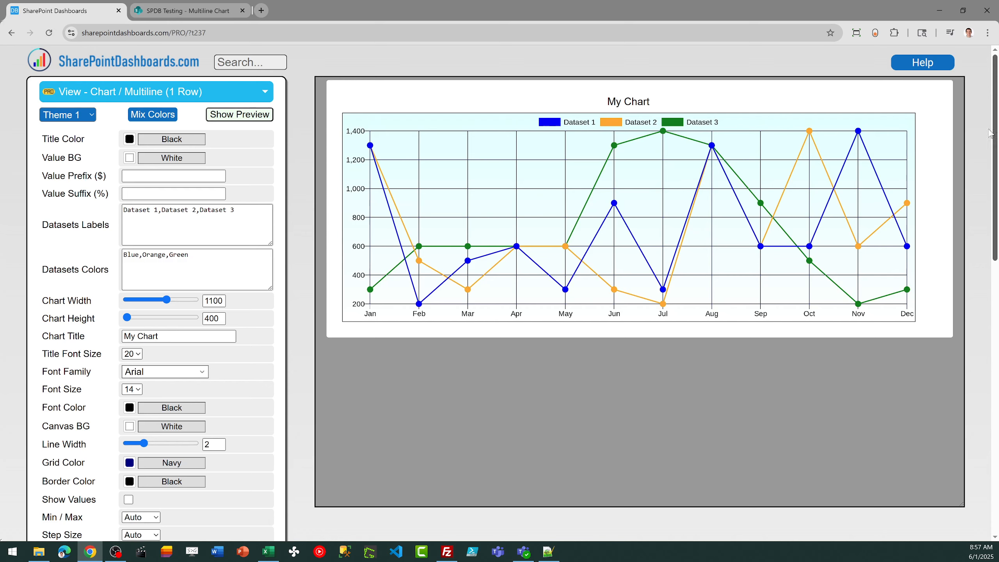
Try Theme 2 with a chart width of 911, try Theme 4, and return the chart to Theme 1.
{"action": "left_click", "coordinate": [91, 123]}
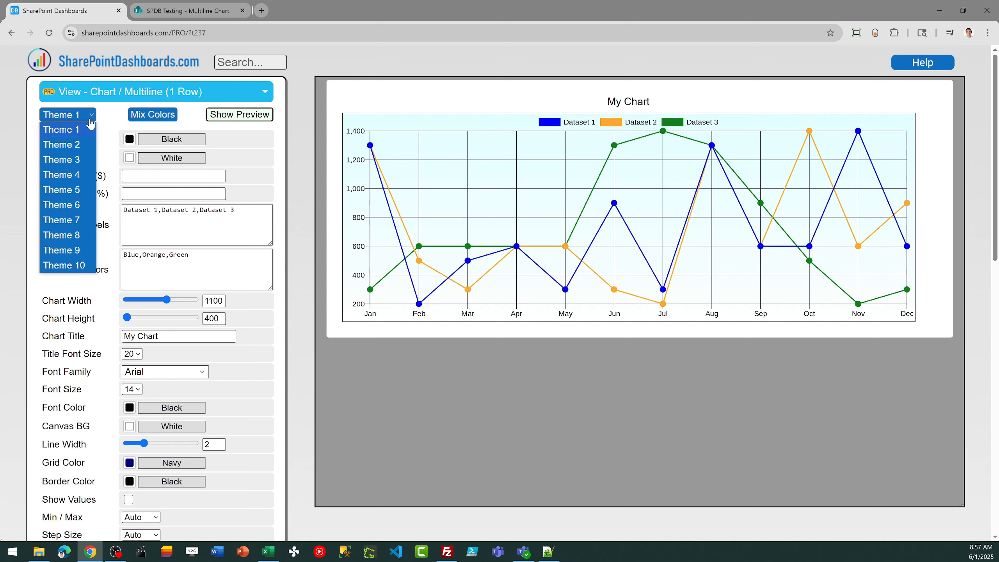
{"action": "left_click", "coordinate": [75, 148]}
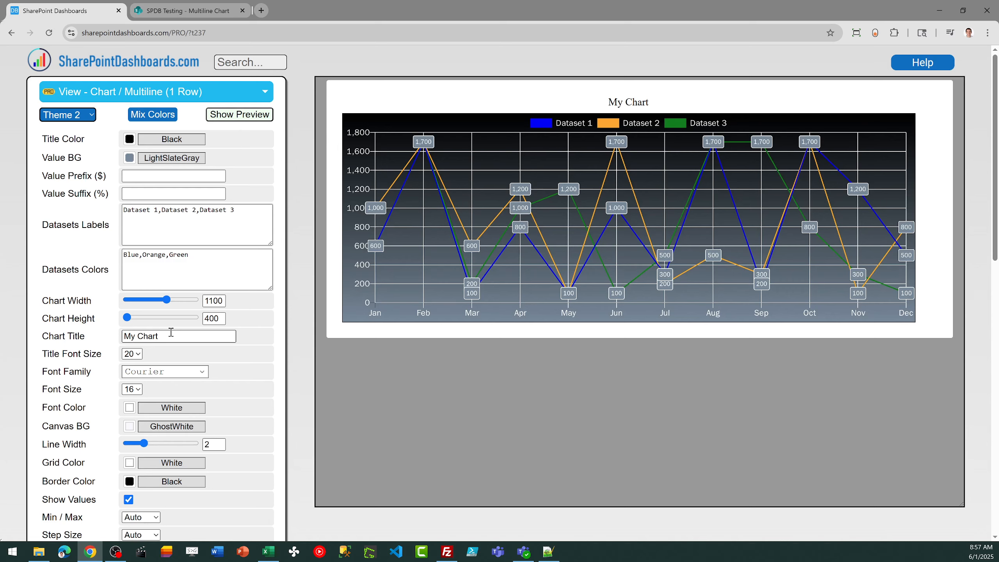
{"action": "left_click_drag", "start_coordinate": [166, 299], "coordinate": [156, 301]}
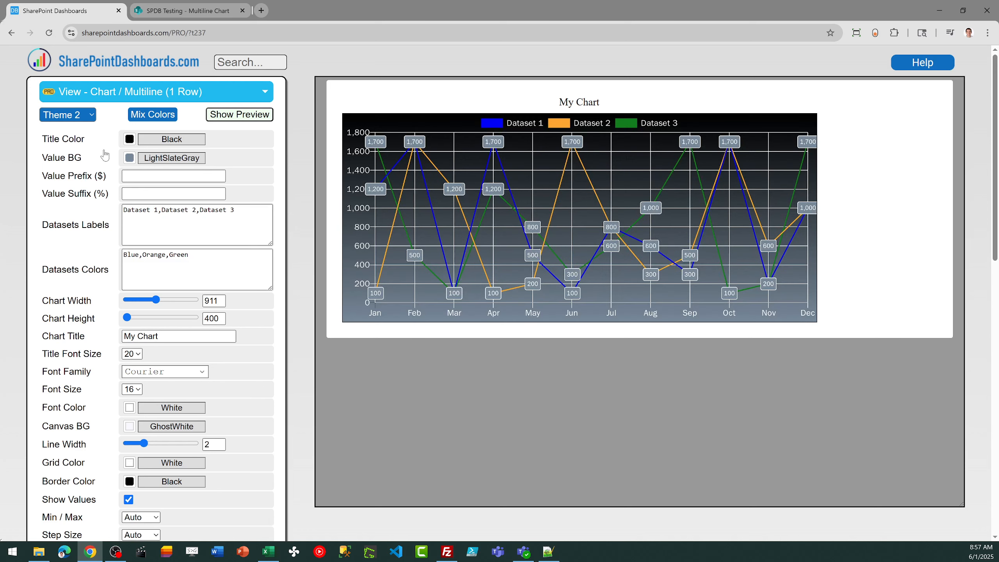
{"action": "left_click", "coordinate": [89, 114]}
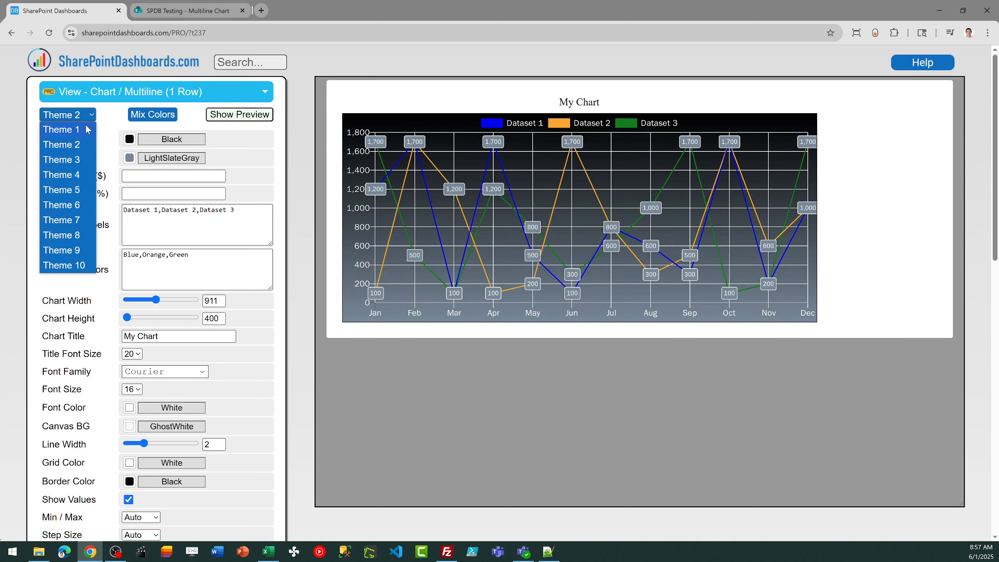
{"action": "left_click", "coordinate": [82, 165]}
{"action": "left_click", "coordinate": [82, 115]}
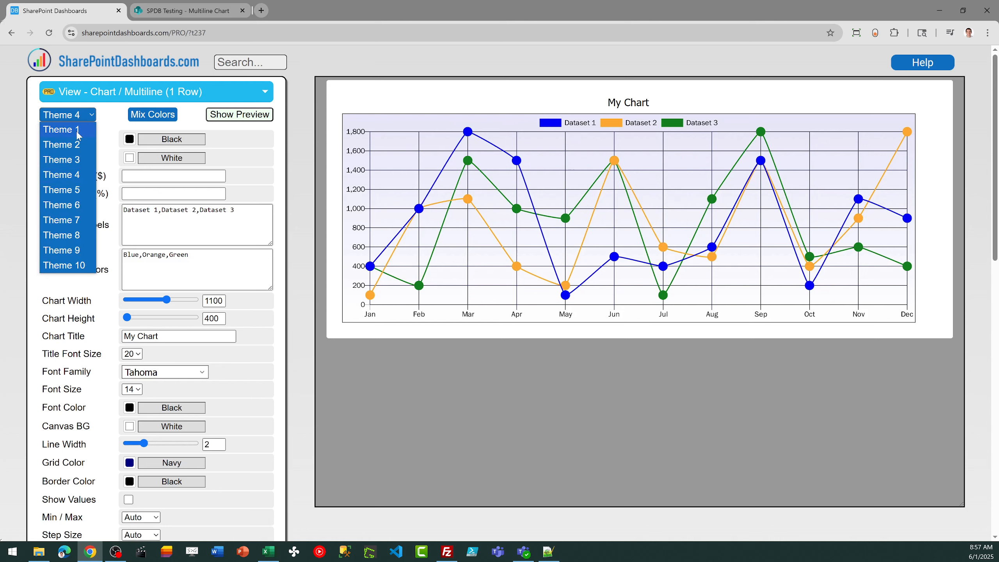
{"action": "left_click", "coordinate": [81, 119]}
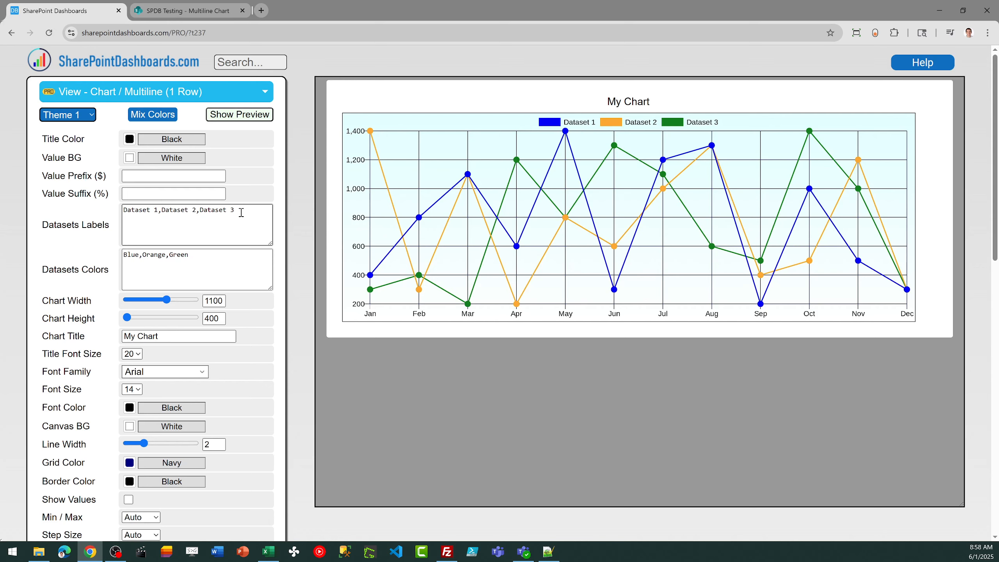
Replace the datasets labels with Technology,Furniture,Hardware.
{"action": "left_click_drag", "start_coordinate": [241, 213], "coordinate": [89, 209]}
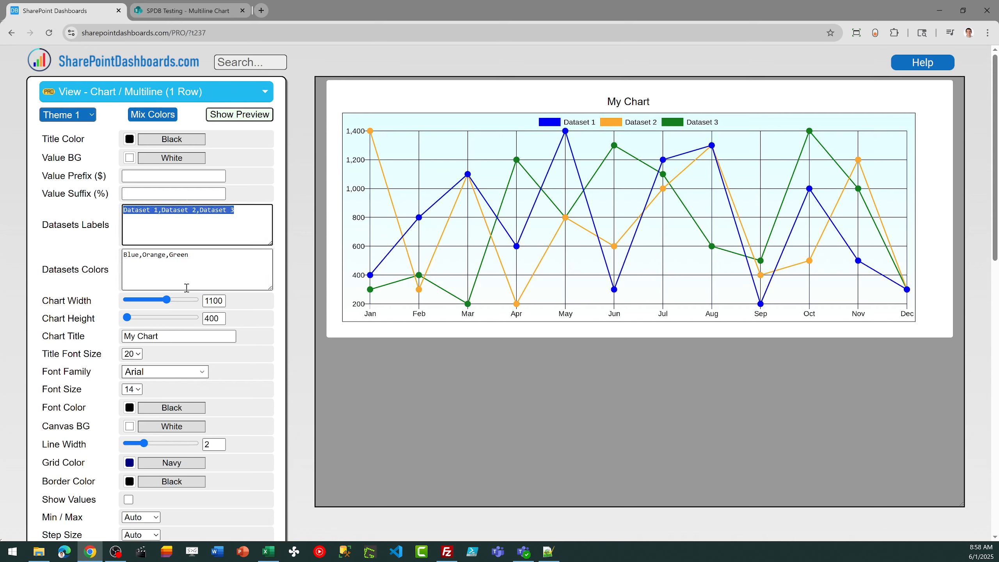
{"action": "type", "text": "Tech"}
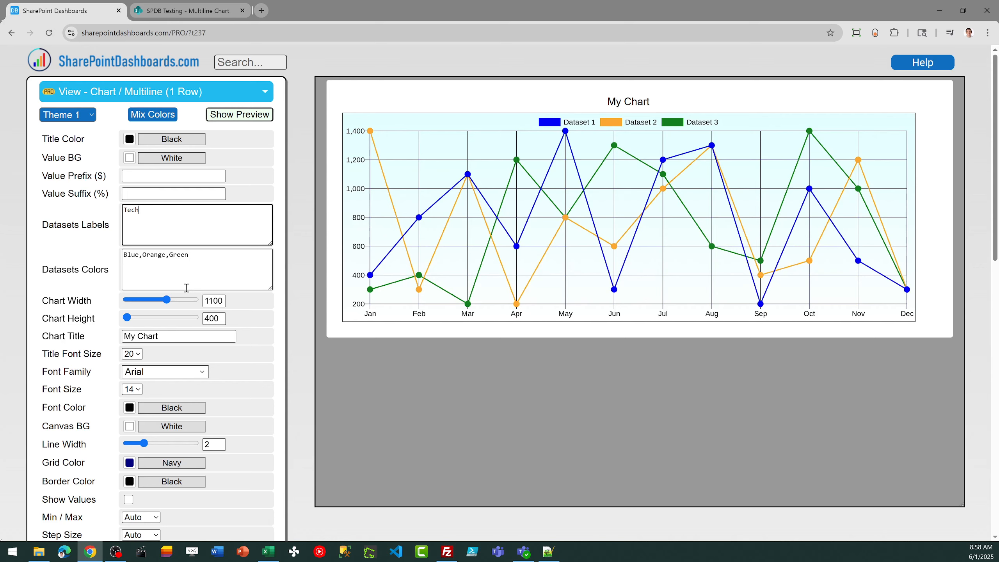
{"action": "type", "text": "nology,Furniture,Hardware"}
{"action": "left_click", "coordinate": [186, 288]}
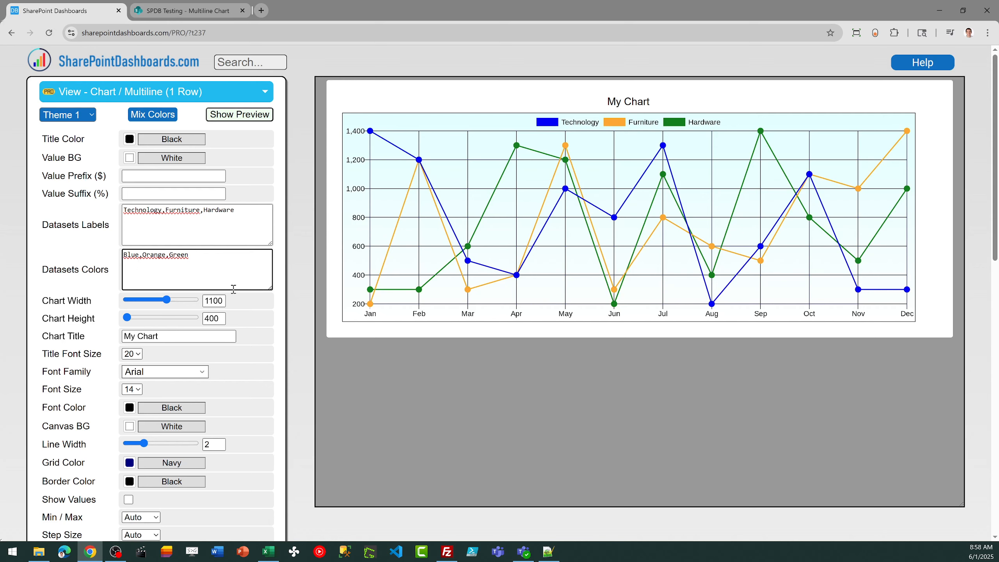
Set the chart title to Sales Trend.
{"action": "left_click", "coordinate": [172, 332]}
{"action": "left_click_drag", "start_coordinate": [172, 332], "coordinate": [94, 330]}
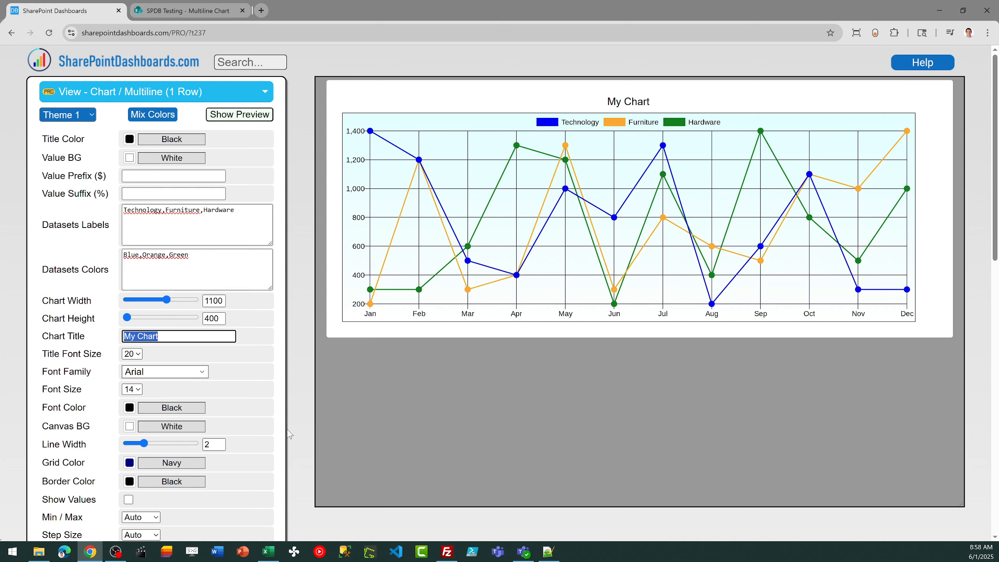
{"action": "type", "text": "Sales Trend"}
{"action": "key", "text": "Tab"}
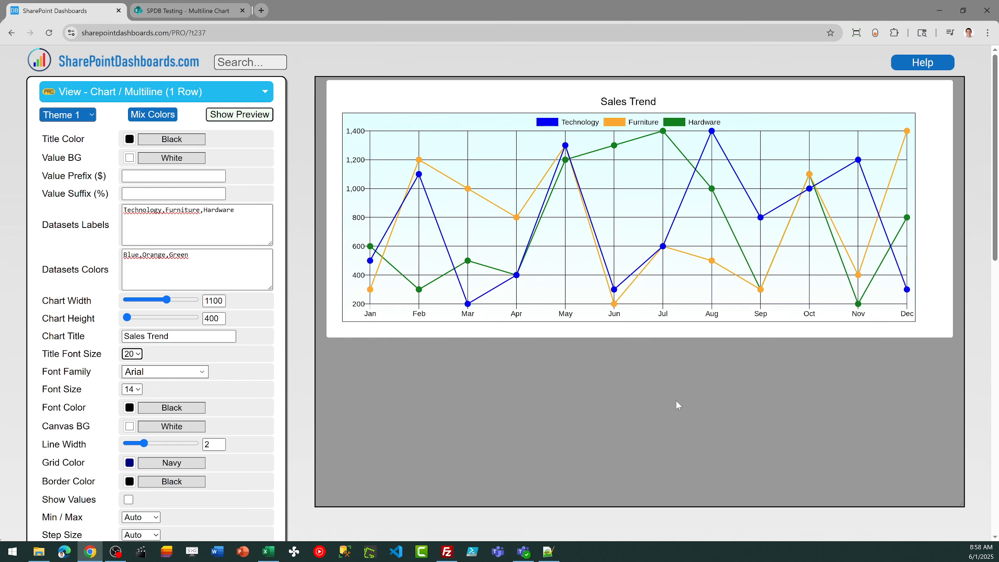
Check the available SharePoint field counts, keep 12, and copy the chart template code.
{"action": "left_click_drag", "start_coordinate": [996, 205], "coordinate": [996, 344]}
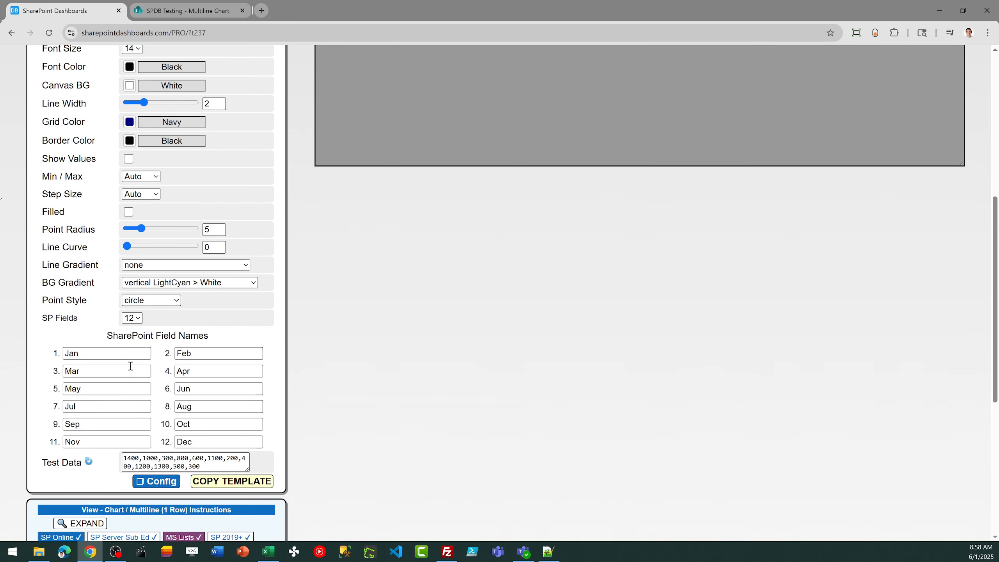
{"action": "left_click", "coordinate": [136, 319]}
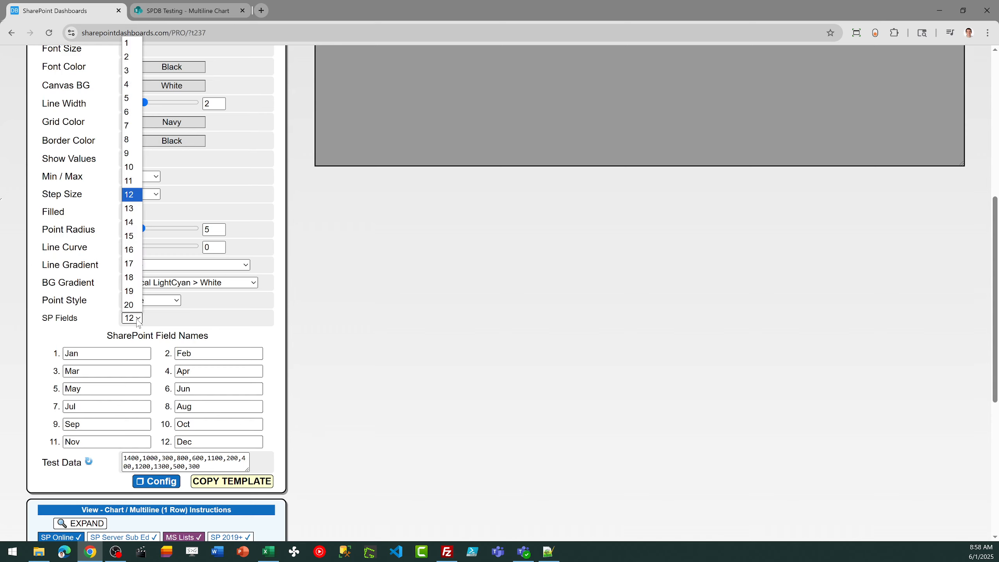
{"action": "left_click", "coordinate": [184, 320]}
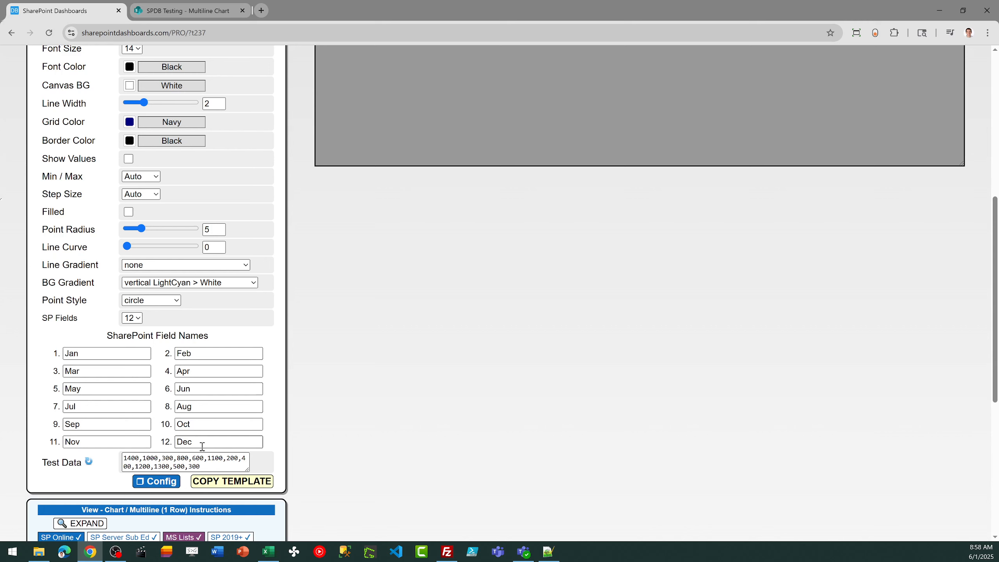
{"action": "left_click", "coordinate": [233, 484]}
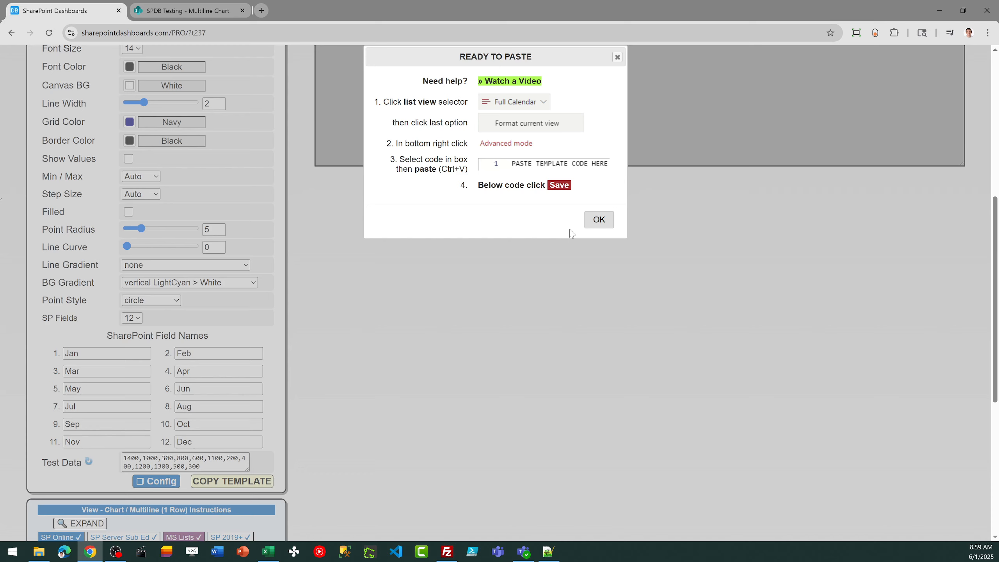
{"action": "left_click", "coordinate": [598, 219]}
Switch to the SharePoint list, show its Multiline Chart view, and open that view's formatting.
{"action": "left_click", "coordinate": [203, 7]}
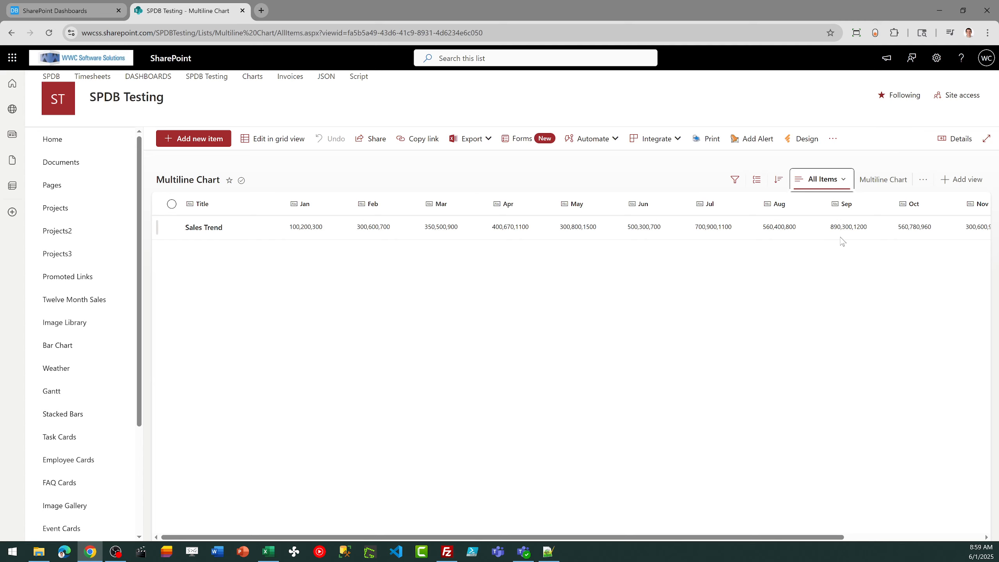
{"action": "left_click", "coordinate": [882, 179]}
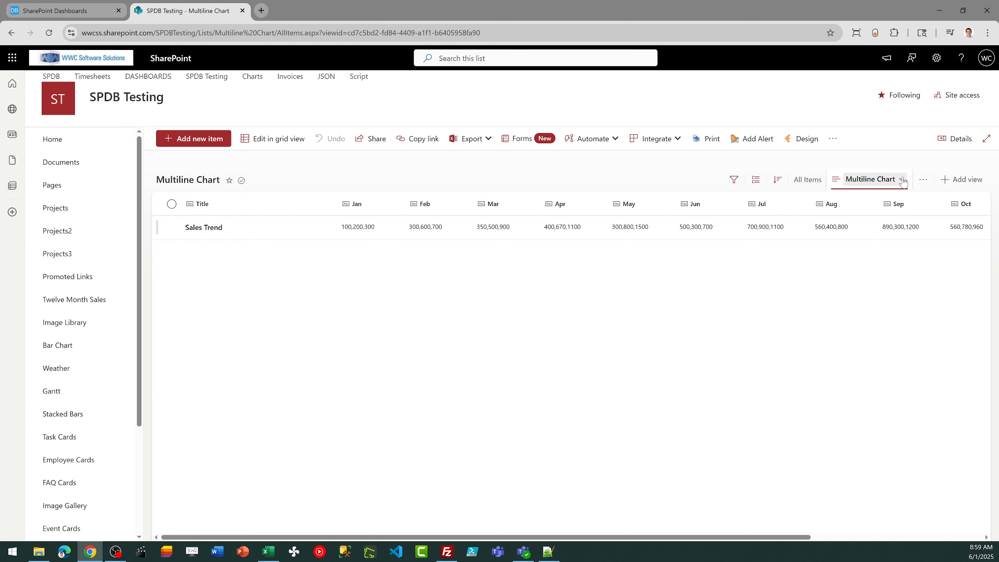
{"action": "left_click", "coordinate": [901, 180]}
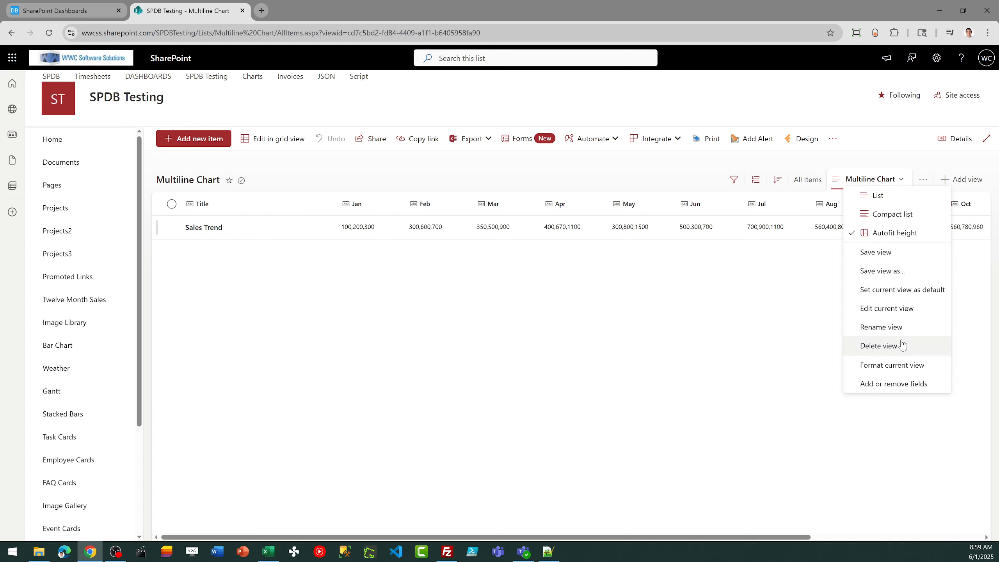
{"action": "left_click", "coordinate": [899, 365]}
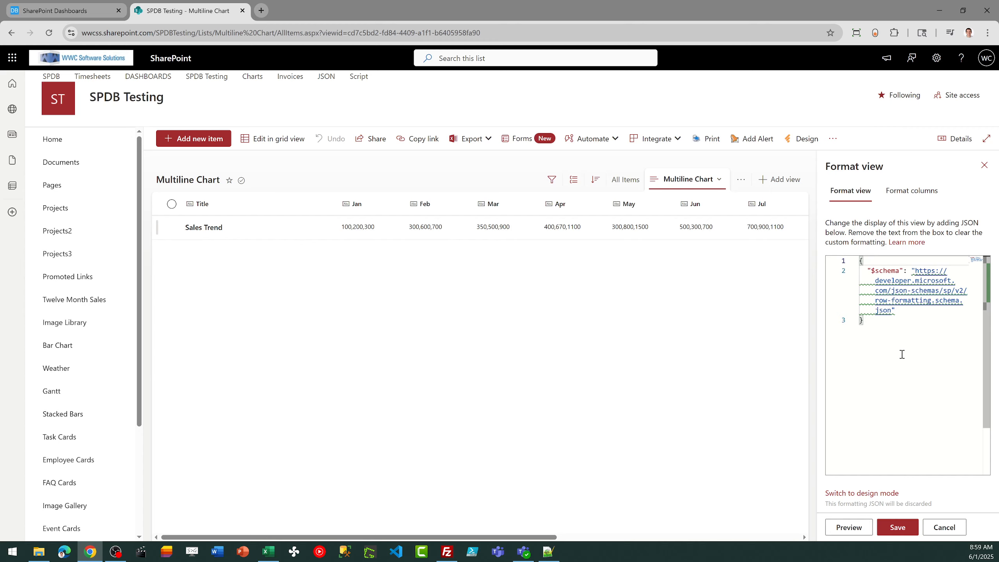
Replace the view's formatting JSON with the copied template code, apply it, and close the Format view pane.
{"action": "key", "text": "ctrl+a"}
{"action": "key", "text": "ctrl+v"}
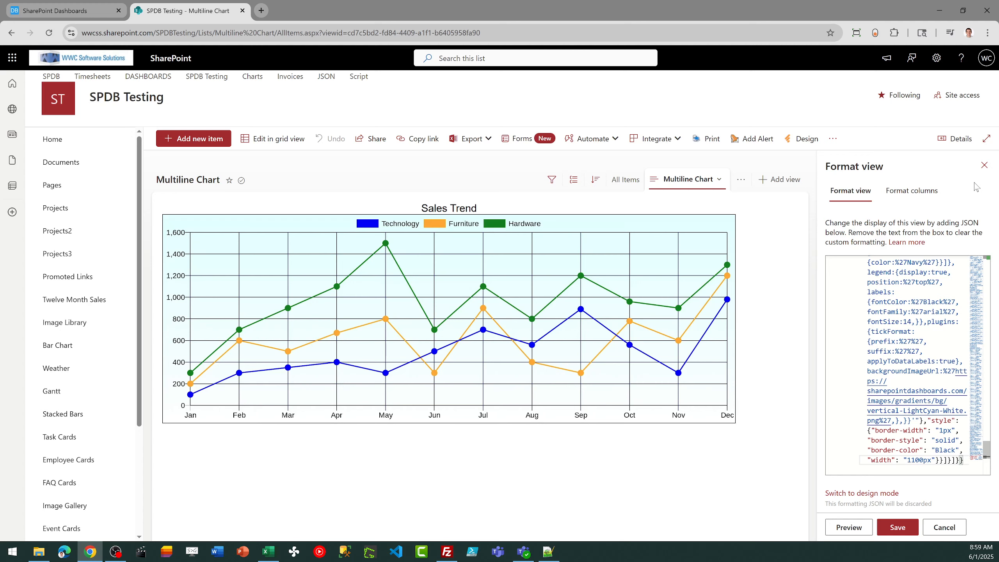
{"action": "left_click", "coordinate": [984, 165]}
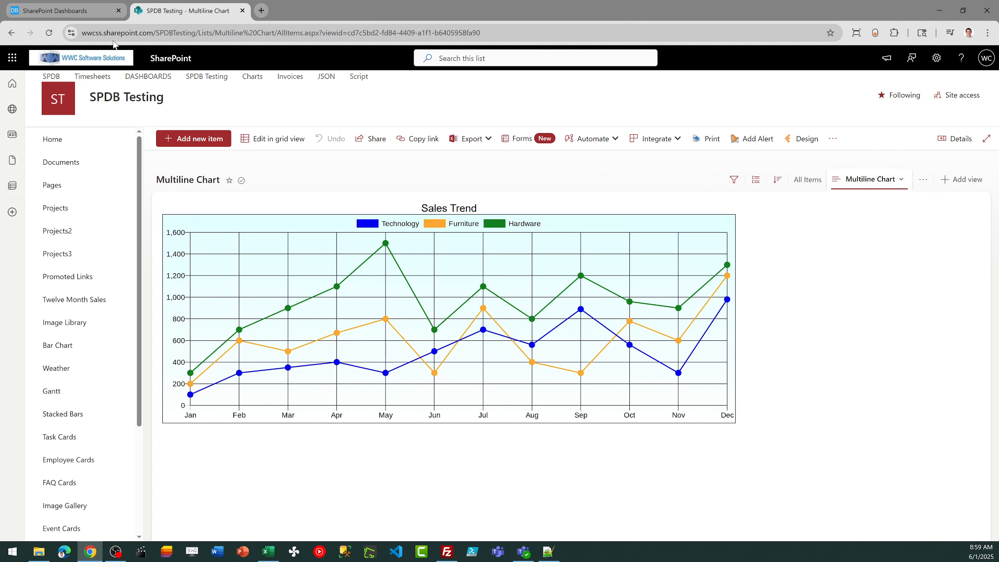
Return to the SharePointDashboards template page and view the chart's settings and preview.
{"action": "left_click", "coordinate": [81, 8]}
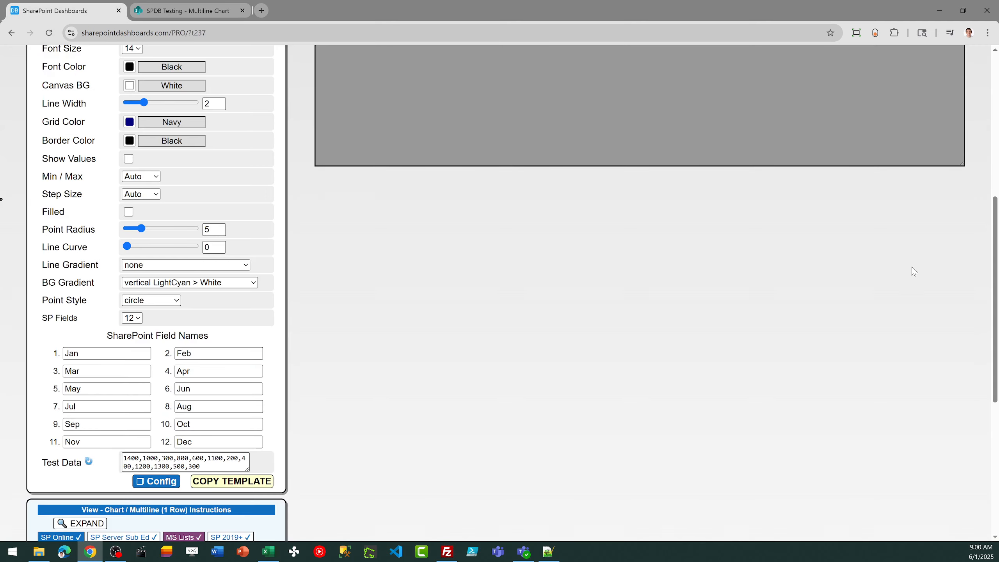
{"action": "left_click_drag", "start_coordinate": [996, 314], "coordinate": [996, 166]}
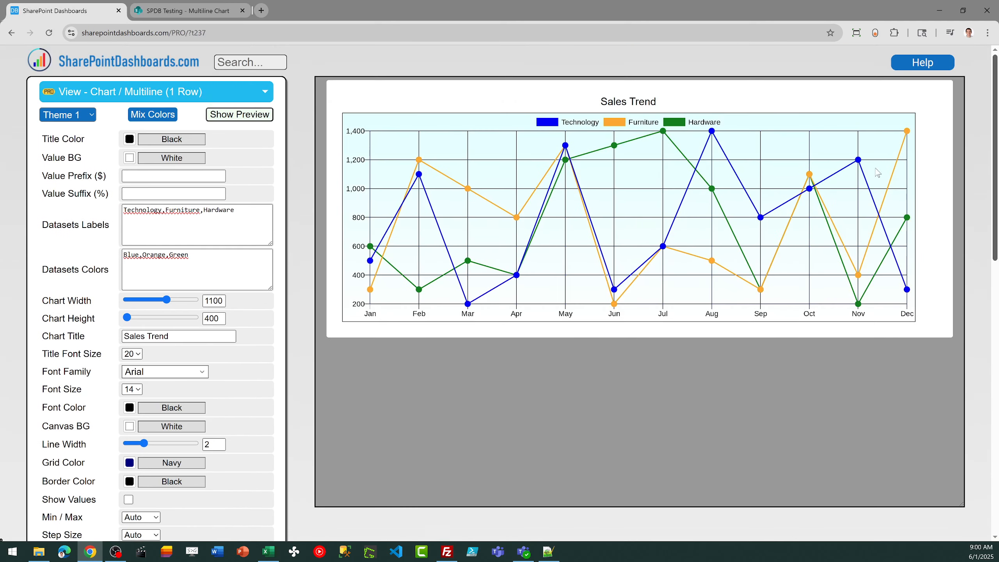